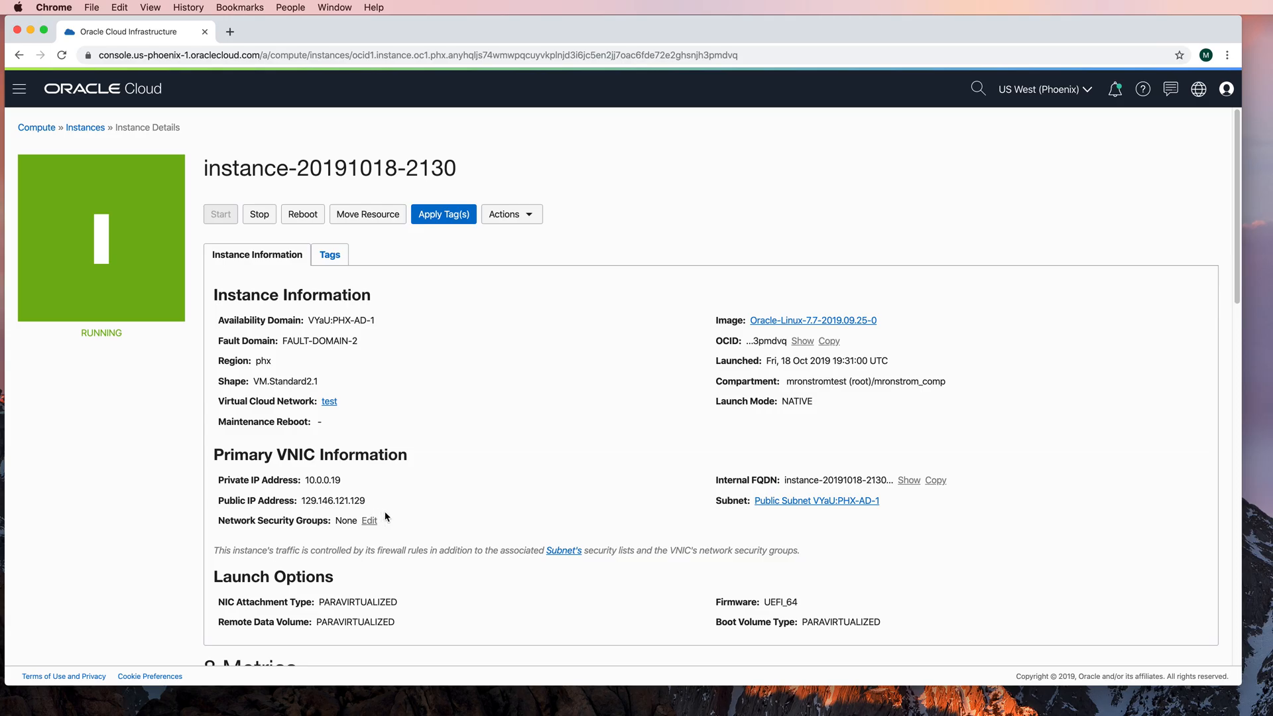
# Step: Switch to the Terminal and run ndb_setup.py to launch the MySQL Cluster Installer
pyautogui.hotkey('ctrl', 'Left')
pyautogui.hotkey('ctrl', 'Left')
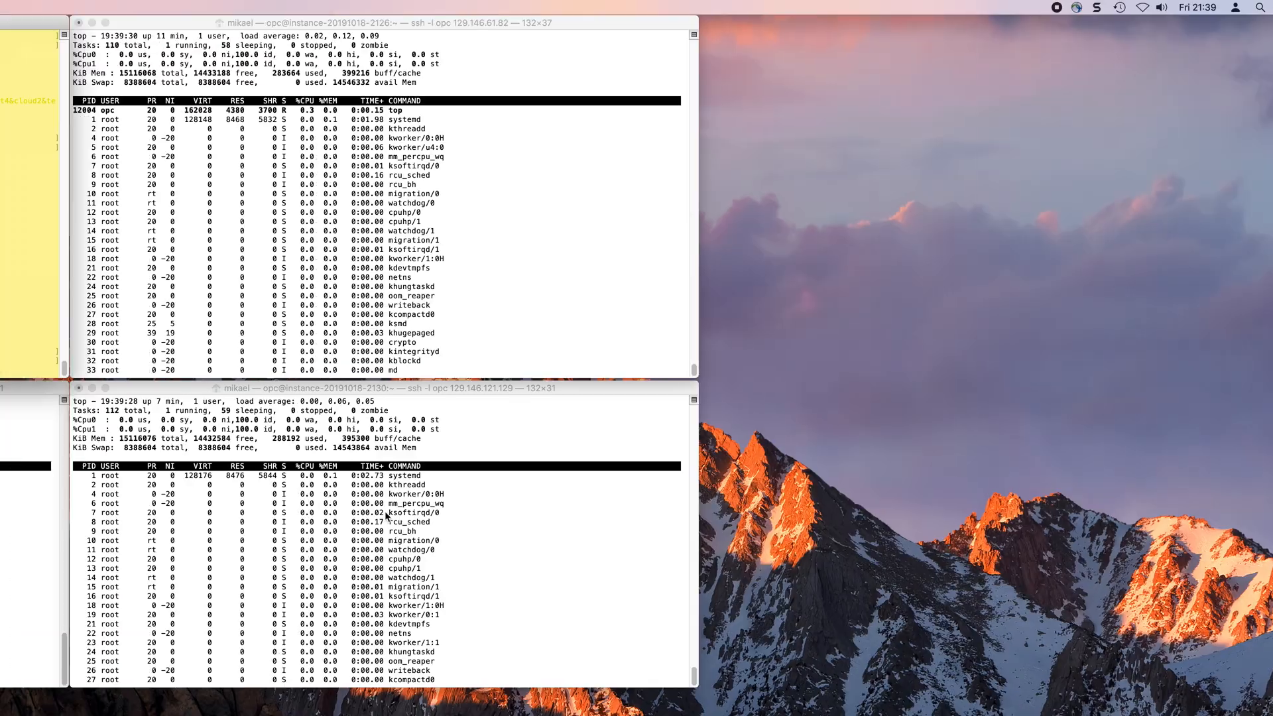
pyautogui.write('ndb_setup.py')
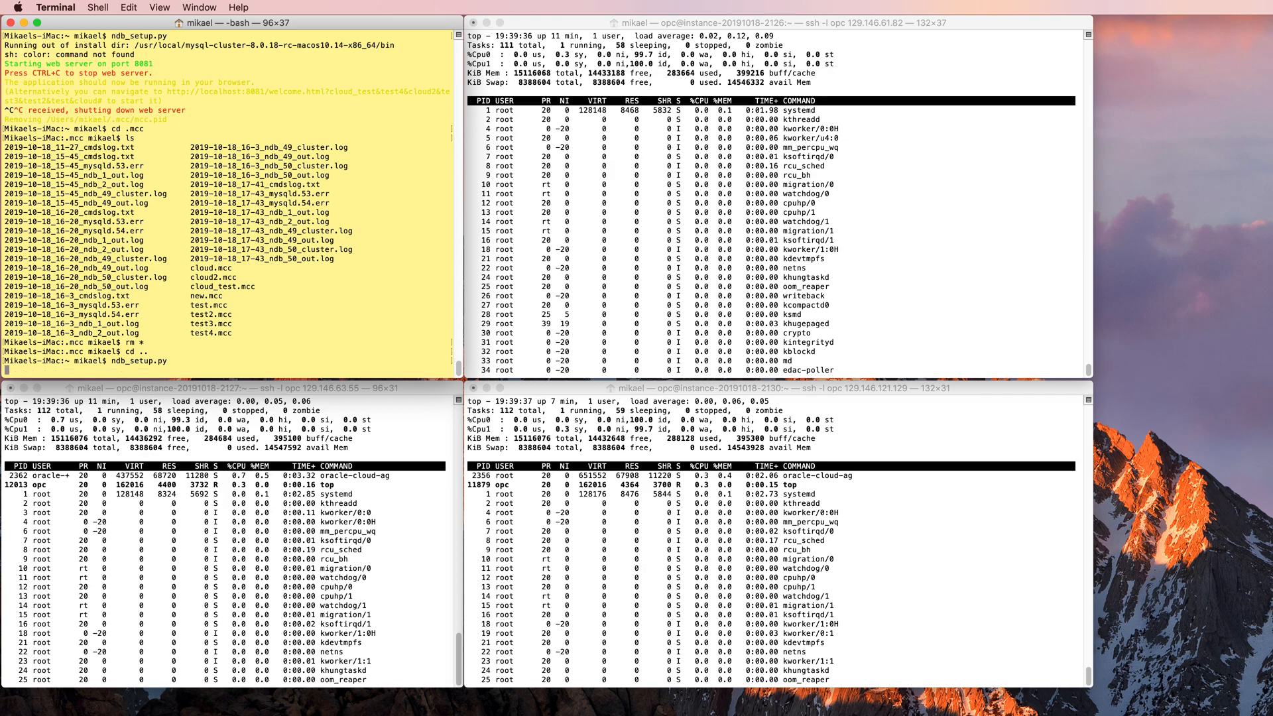
pyautogui.press('Return')
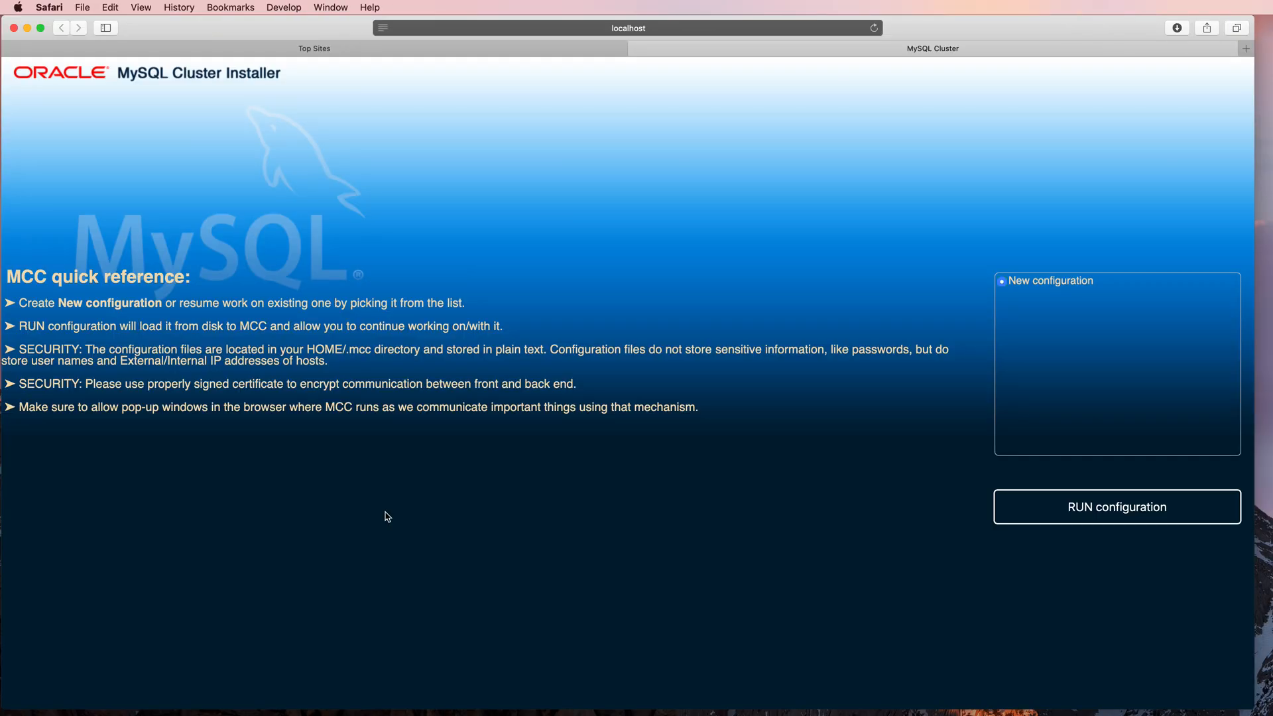
# Step: Create a new cluster configuration named cloud
pyautogui.click(1082, 512)
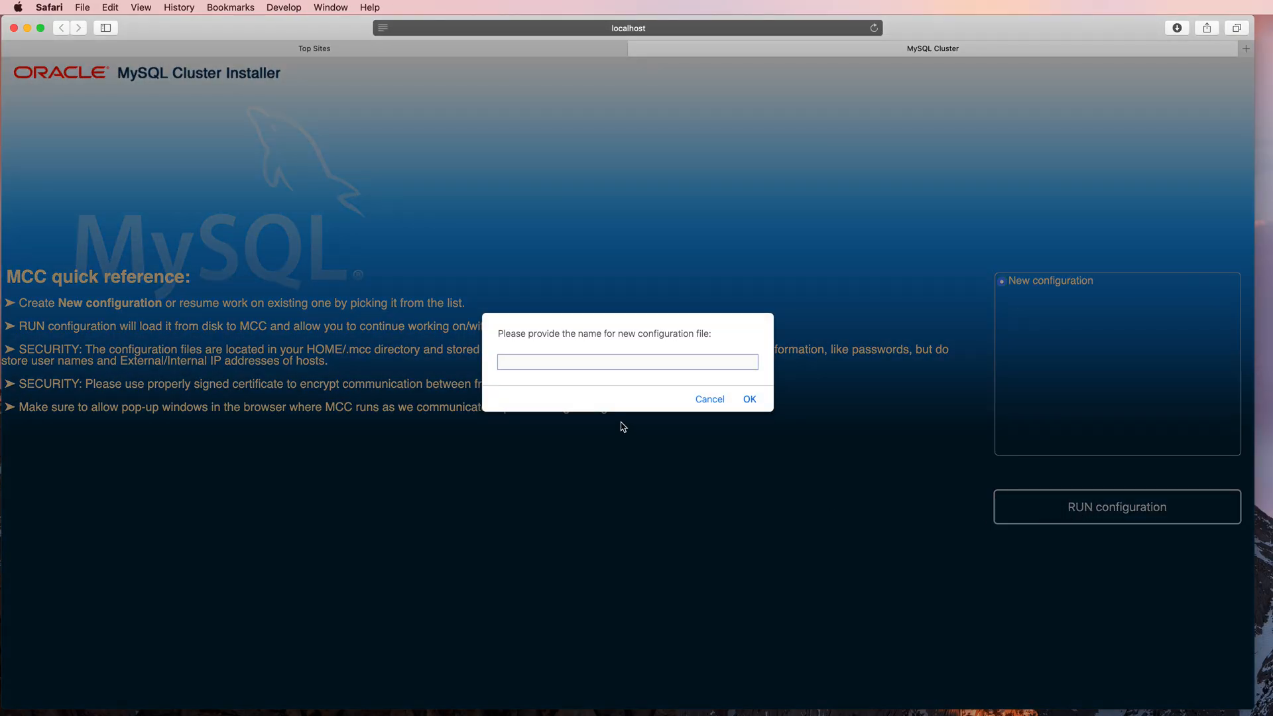
pyautogui.write('cloud')
pyautogui.press('Return')
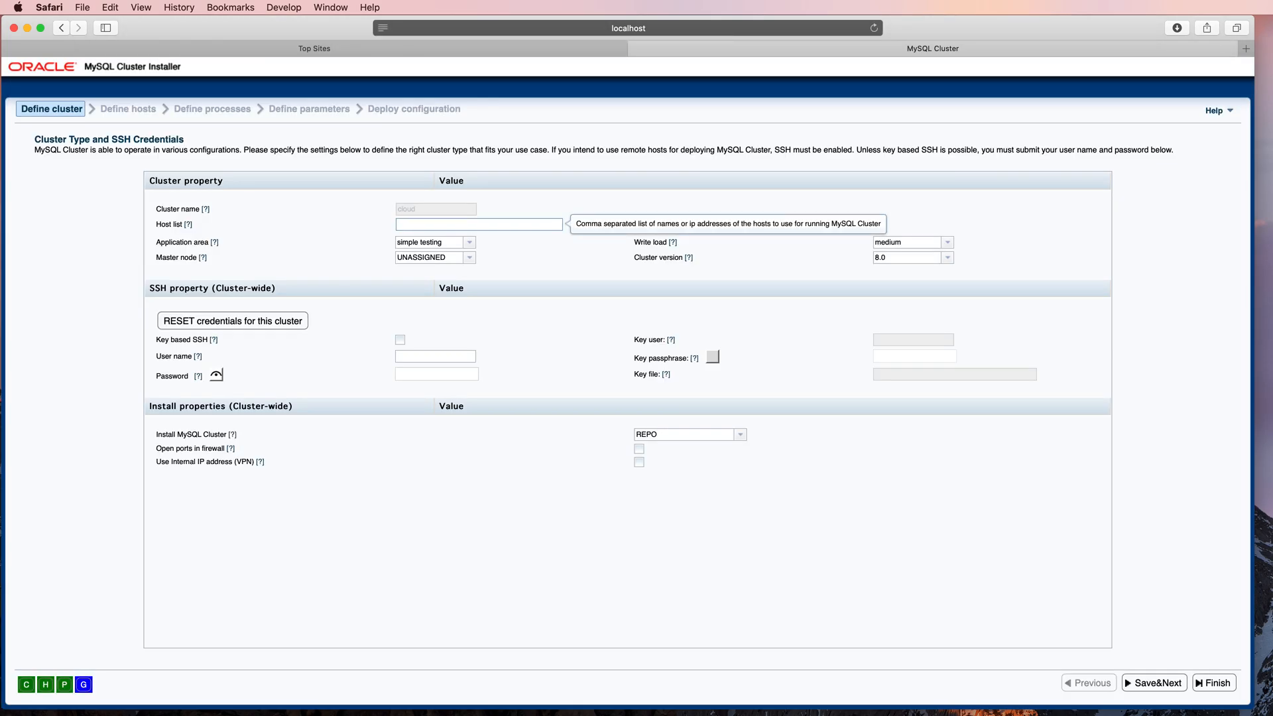
# Step: Set the cluster's host list to 129.146.61.82,129.146.63.55,129.146.121.129
pyautogui.write('129.146.61.82,129.146.63.55,129.146.121.129')
# Step: Configure key-based SSH with key user opc, opened firewall ports and internal IP addresses, and save the cluster definition
pyautogui.click(400, 340)
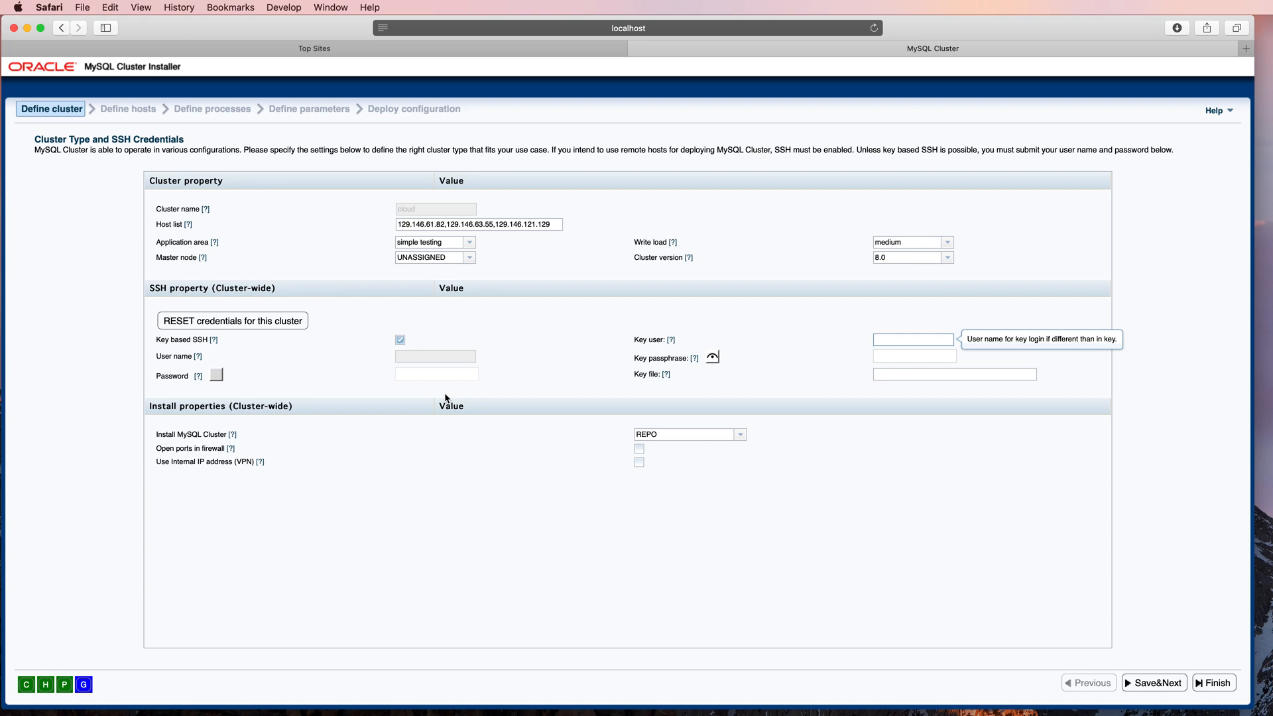
pyautogui.write('opc')
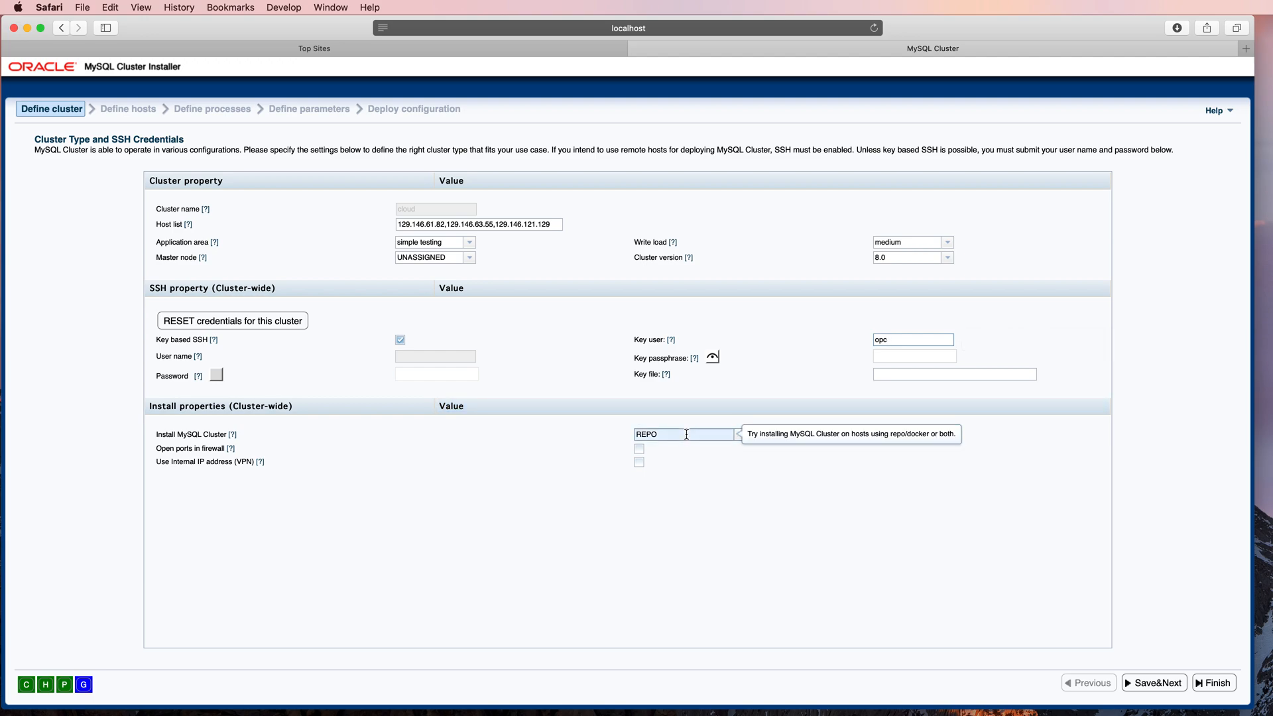
pyautogui.press('Tab')
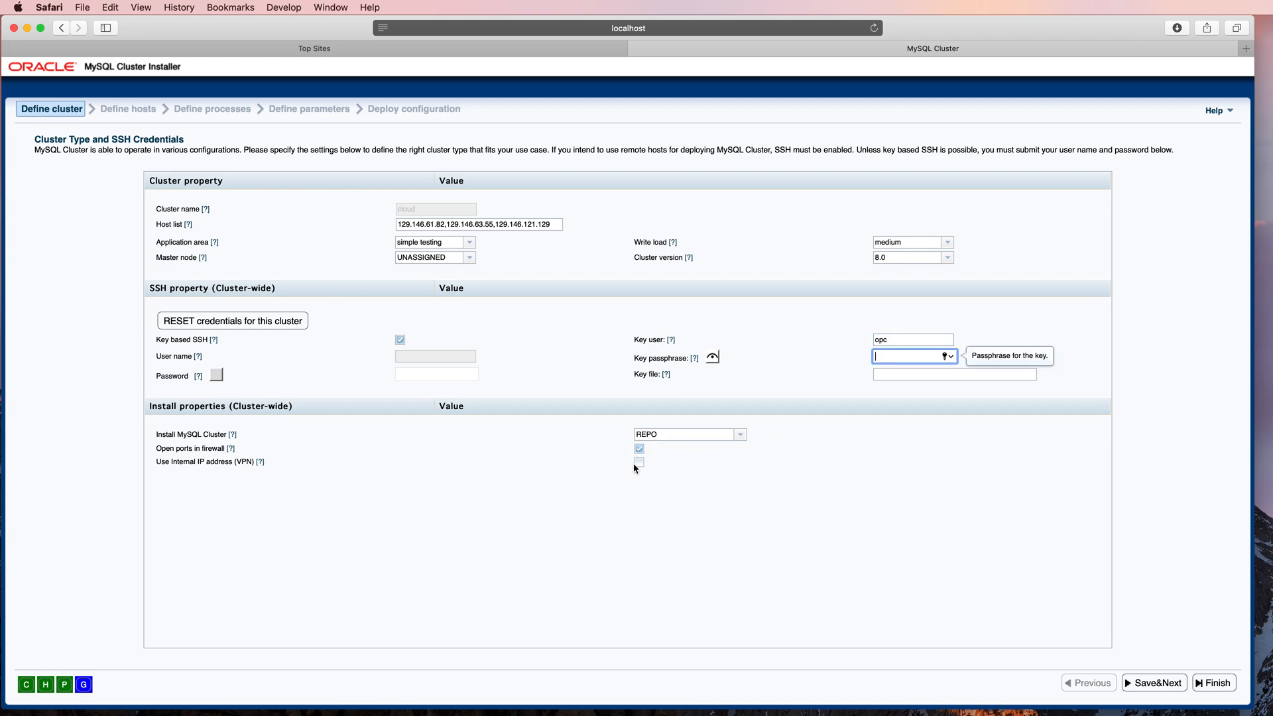
pyautogui.click(640, 463)
pyautogui.click(1154, 685)
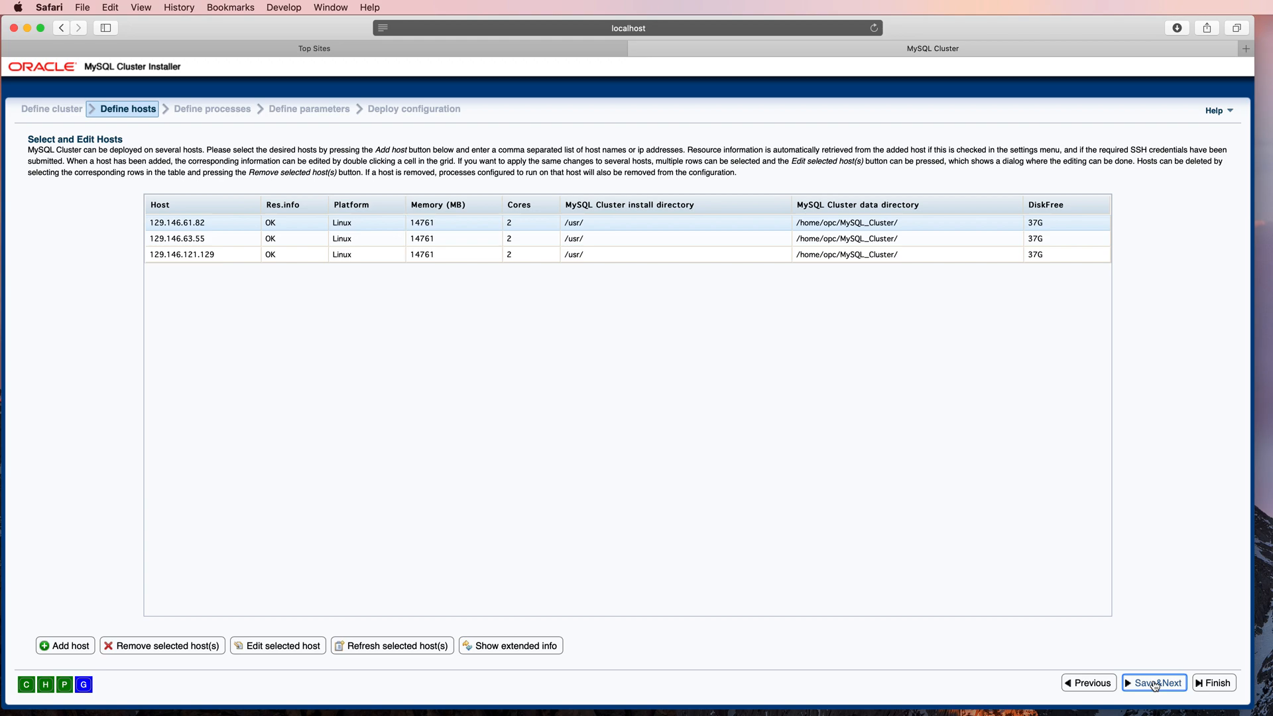
# Step: Show the extended info for the cluster hosts and save the host definitions
pyautogui.click(498, 649)
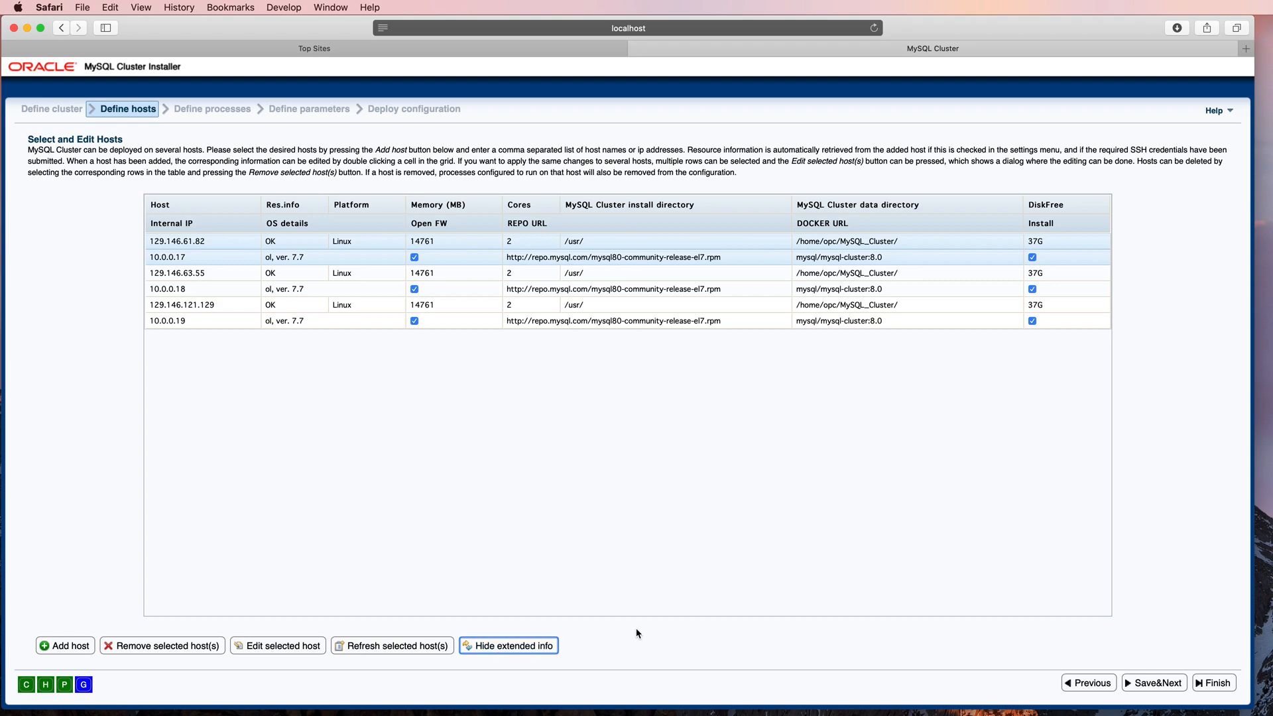
pyautogui.click(548, 324)
pyautogui.click(1155, 686)
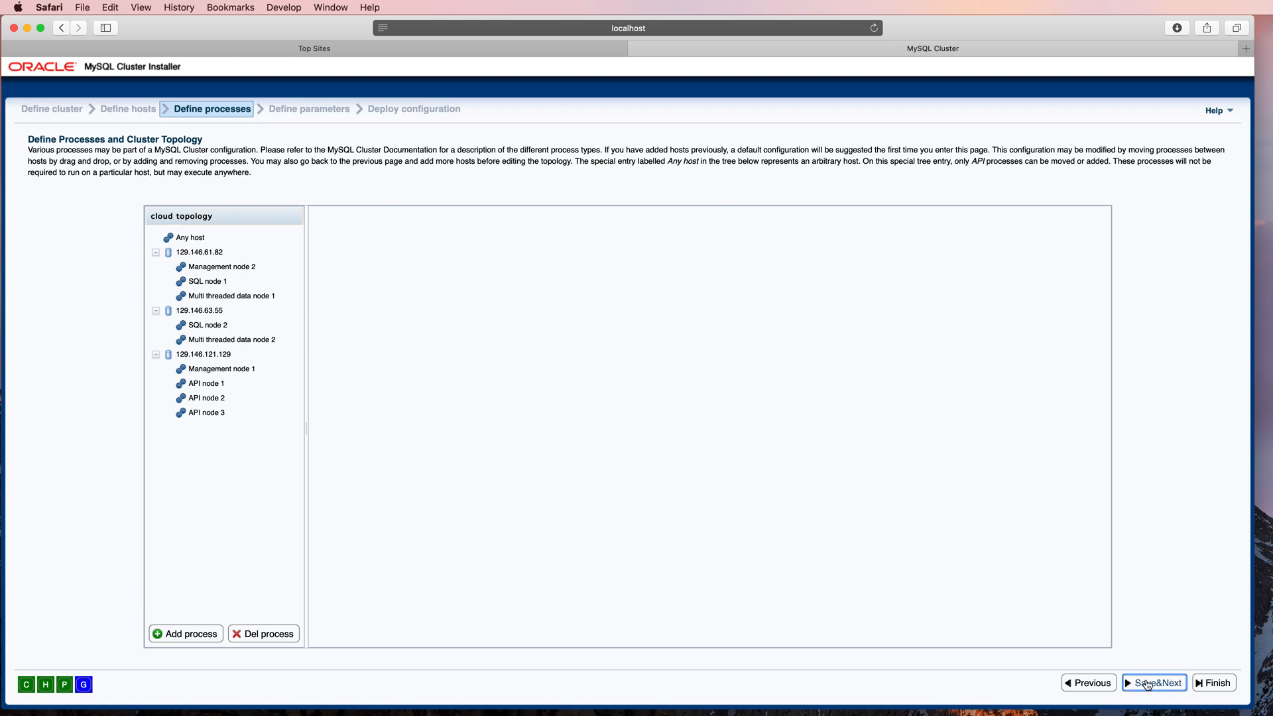
# Step: Accept the suggested process topology and process parameters to proceed to the Deploy configuration stage
pyautogui.click(1149, 685)
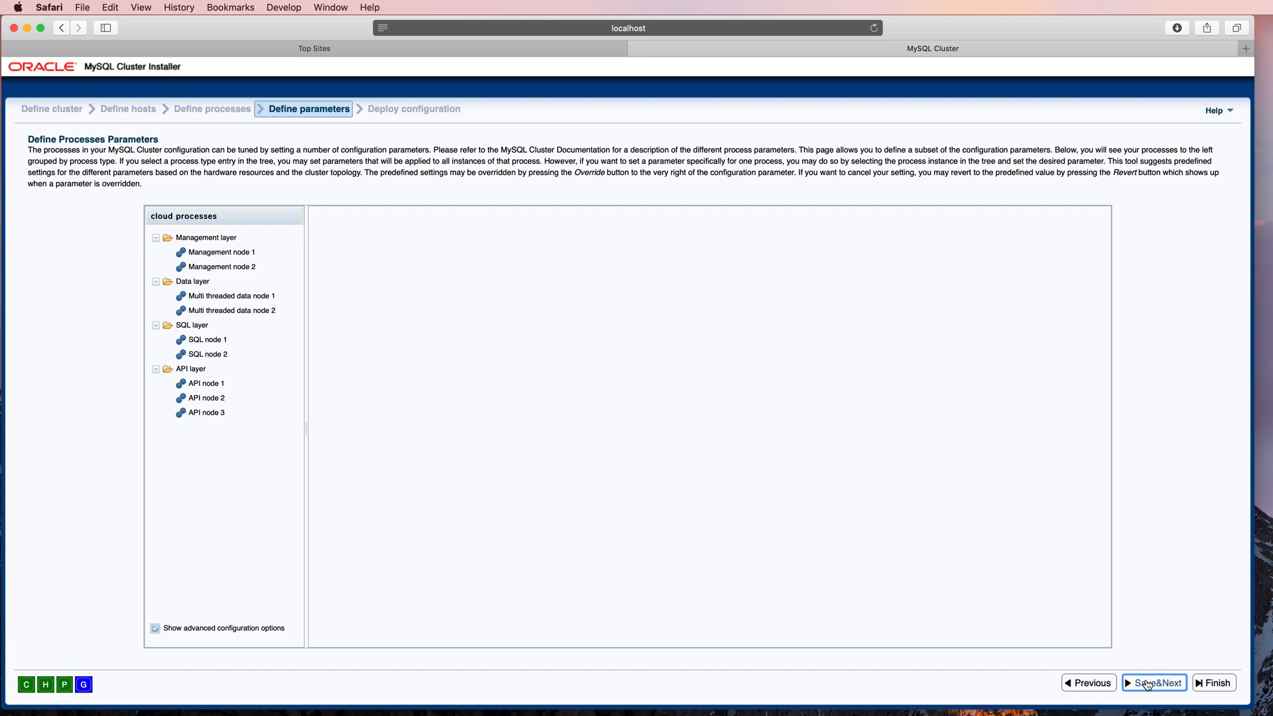
pyautogui.click(1149, 685)
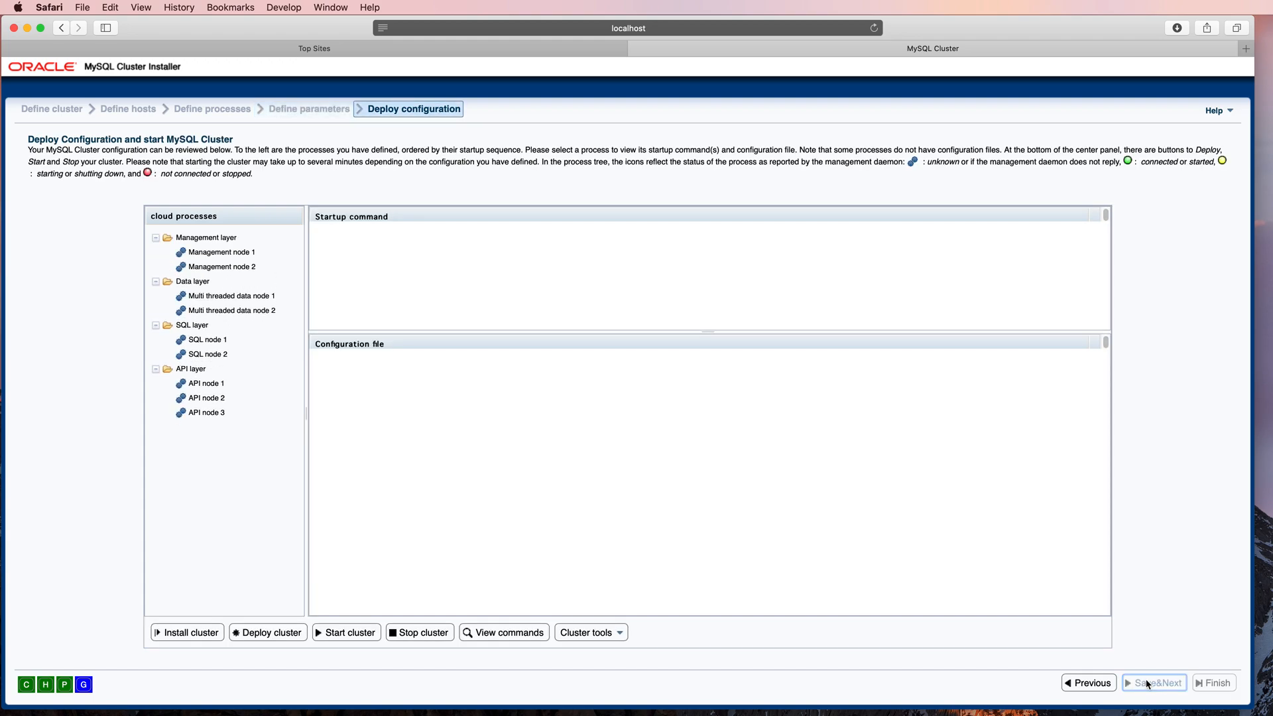
# Step: Start installing the cluster on the hosts, reviewing and approving the list of installation commands
pyautogui.click(195, 638)
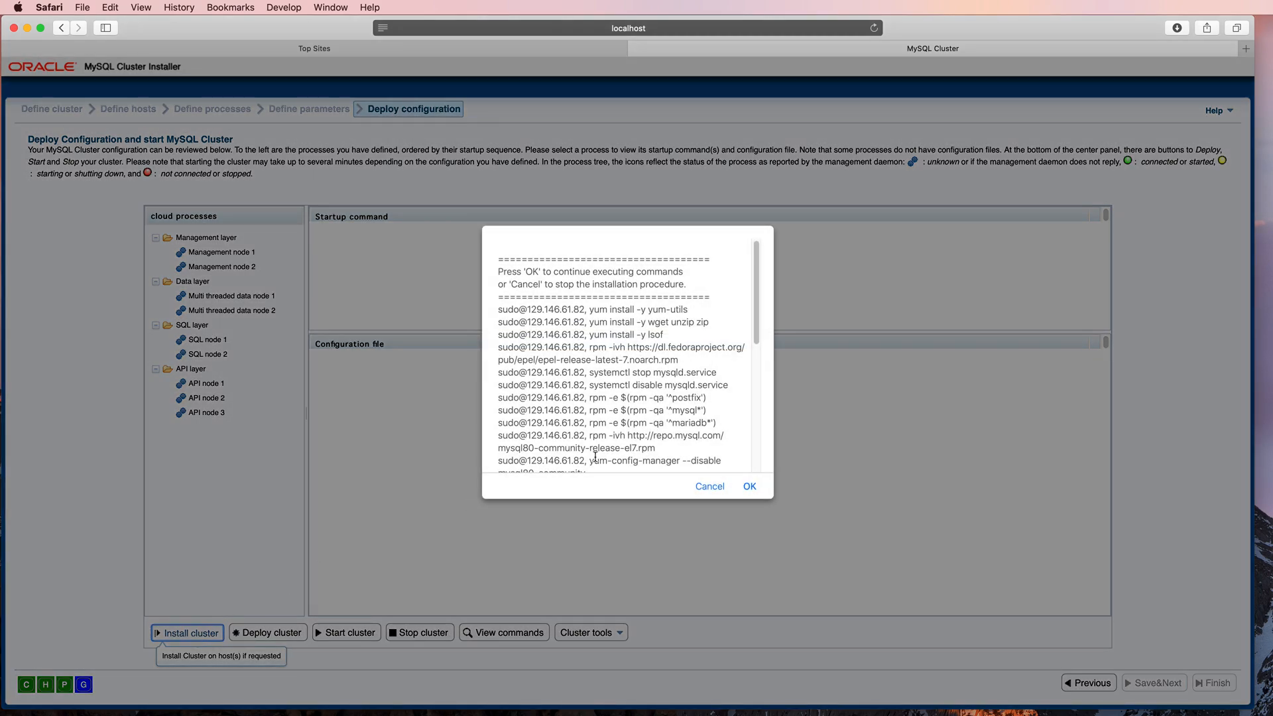
pyautogui.scroll(-3, 763, 325)
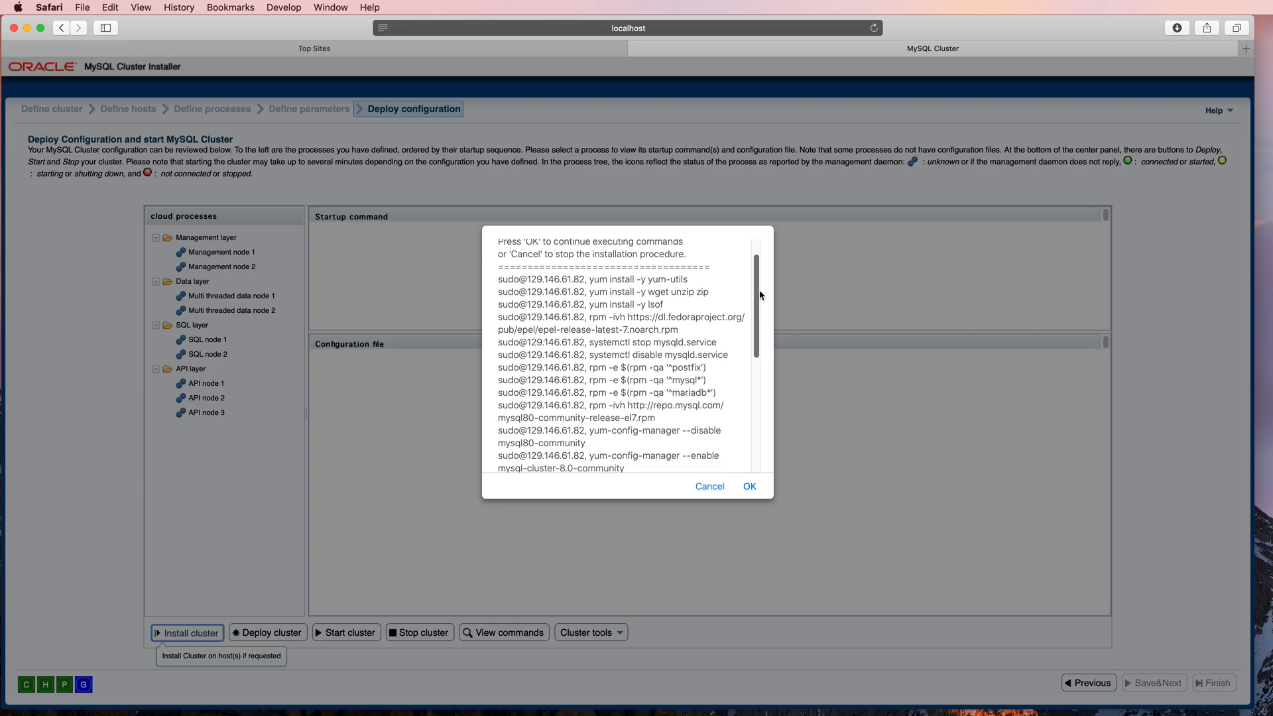
pyautogui.moveTo(764, 326); pyautogui.dragTo(759, 429)
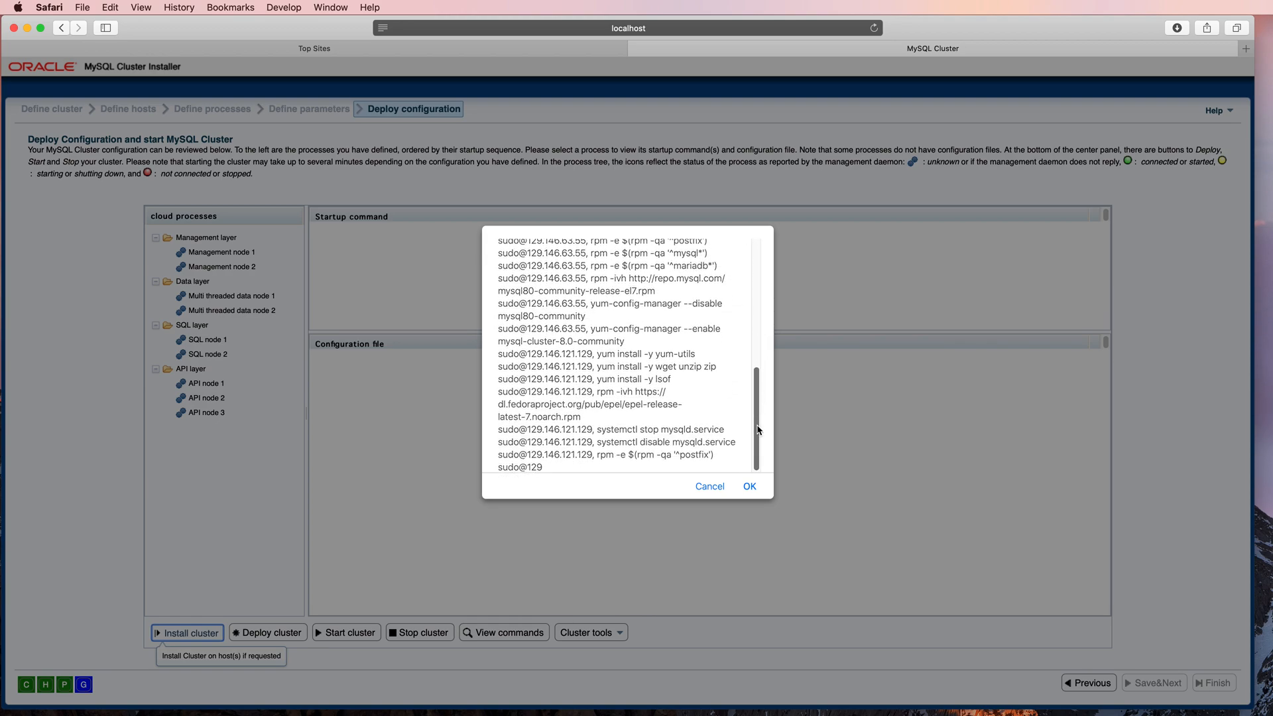
pyautogui.click(750, 486)
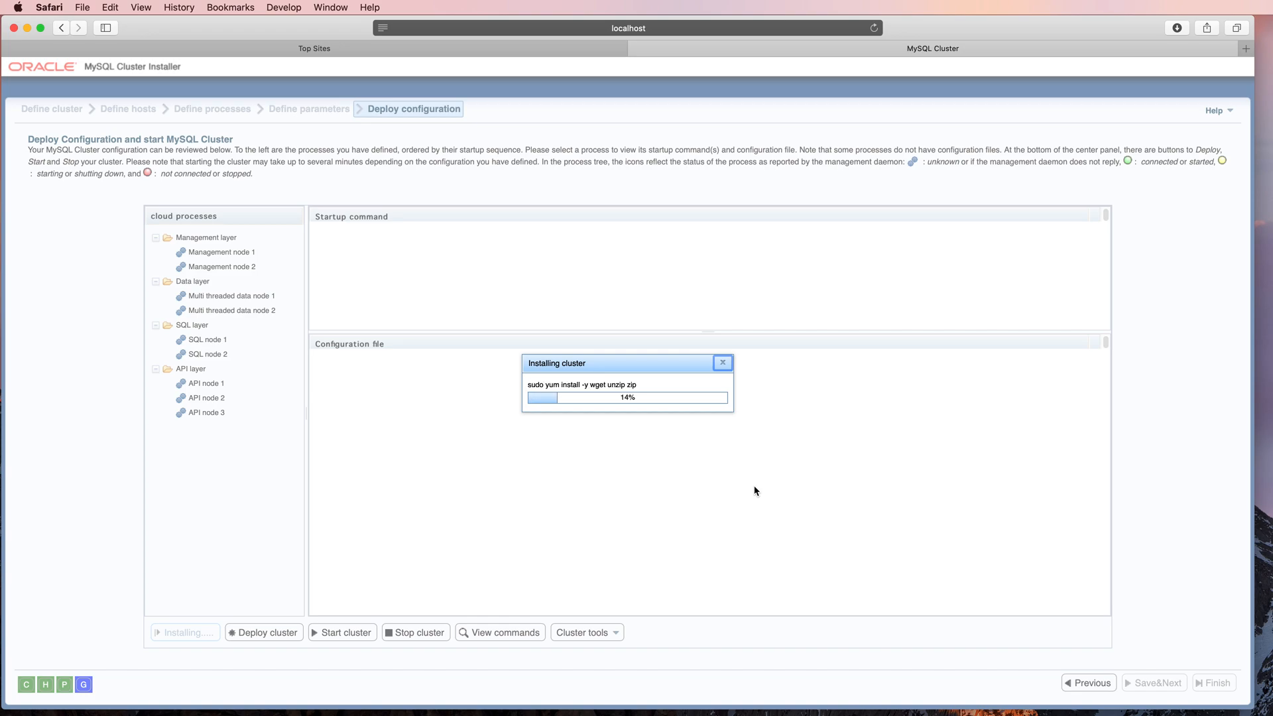
# Step: Check the process activity on the hosts in the Terminal, and return to the installer to dismiss its installation message
pyautogui.hotkey('ctrl', 'Left')
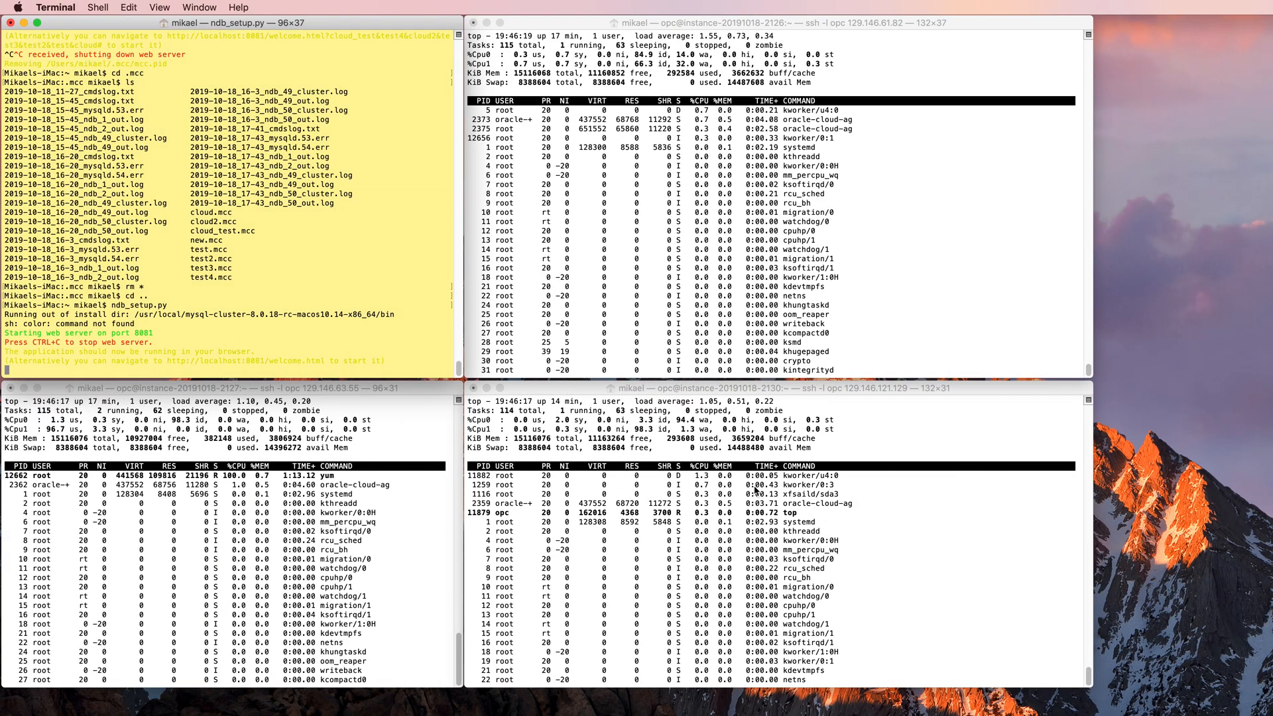
pyautogui.hotkey('ctrl', 'Right')
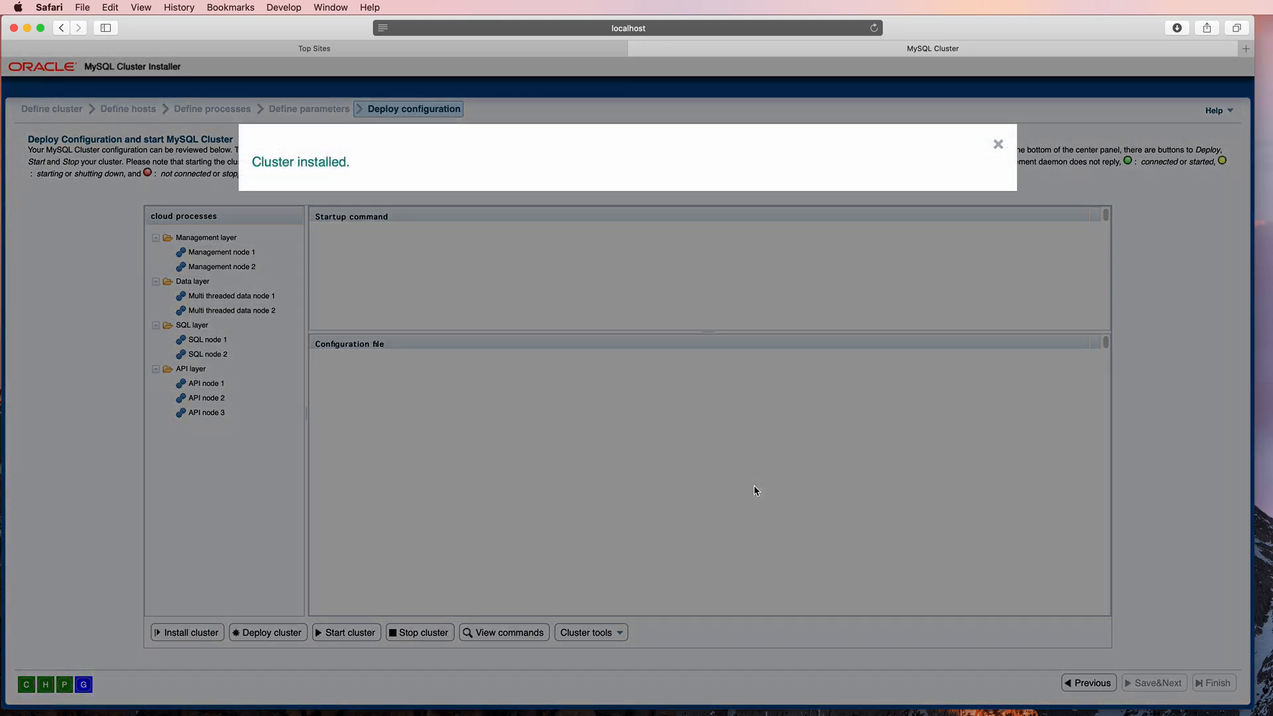
pyautogui.click(998, 144)
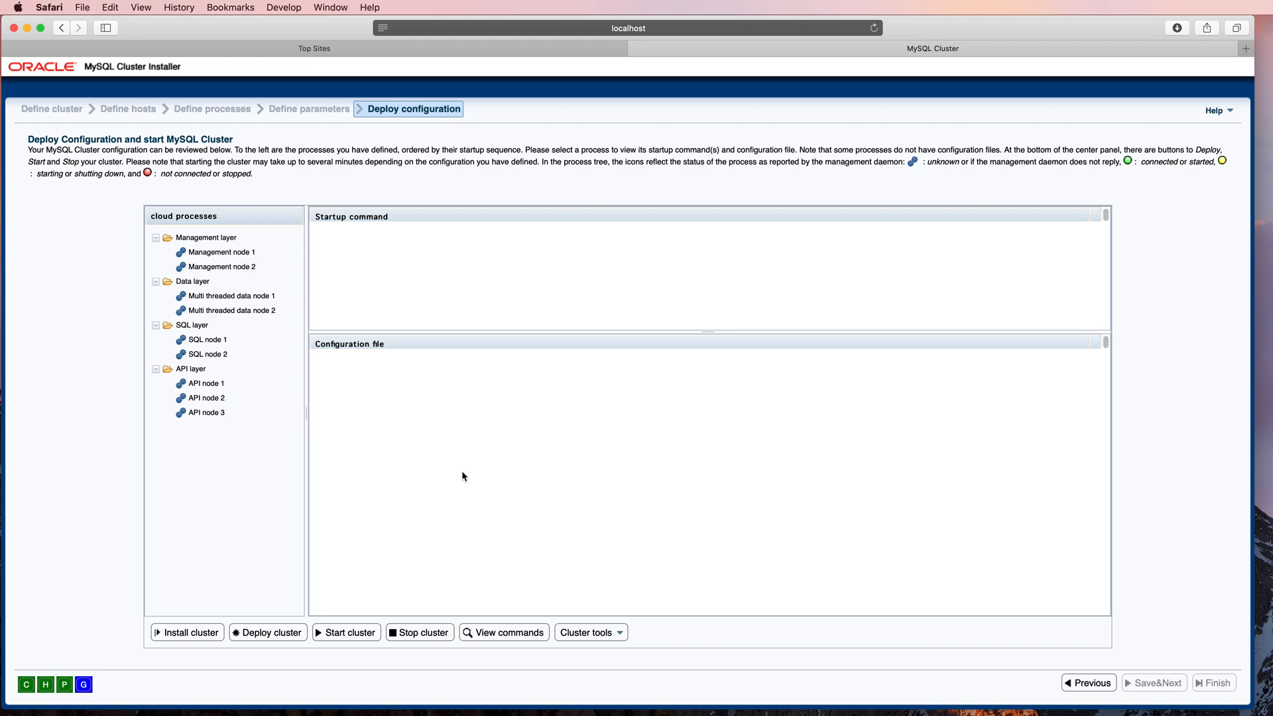
# Step: Deploy the cluster configuration to the hosts and start all cluster processes
pyautogui.click(268, 634)
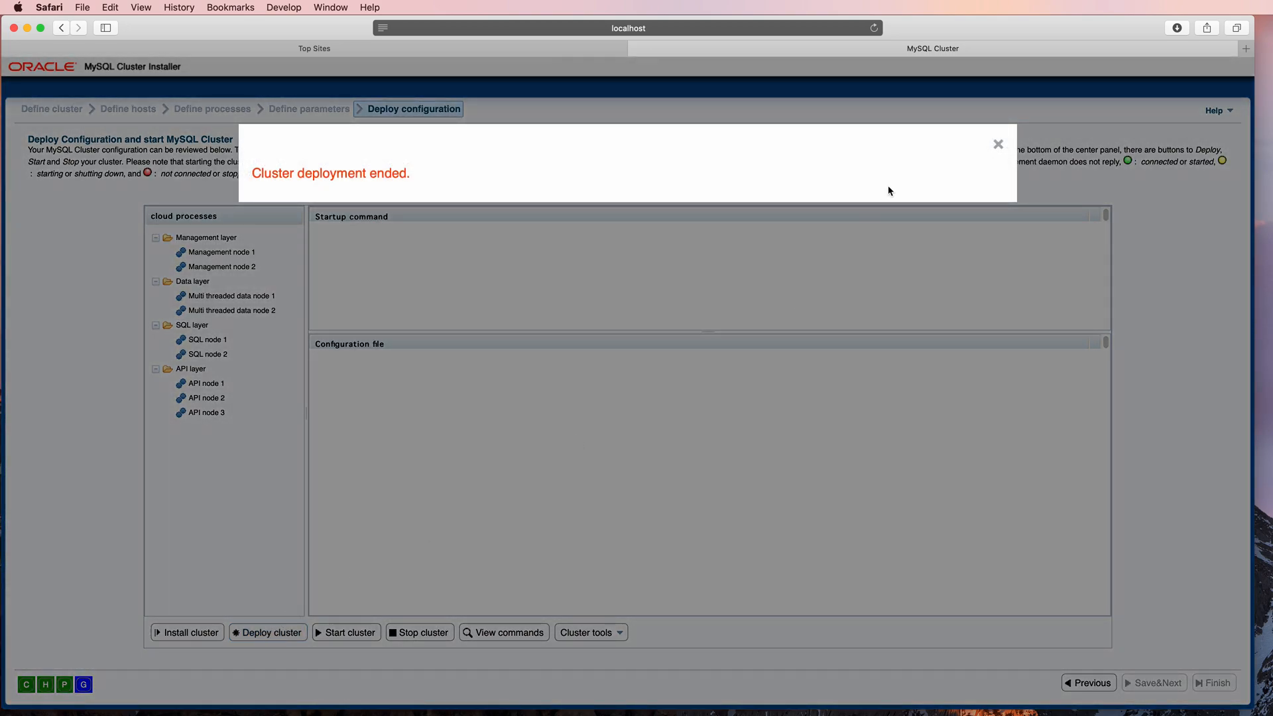
pyautogui.click(999, 145)
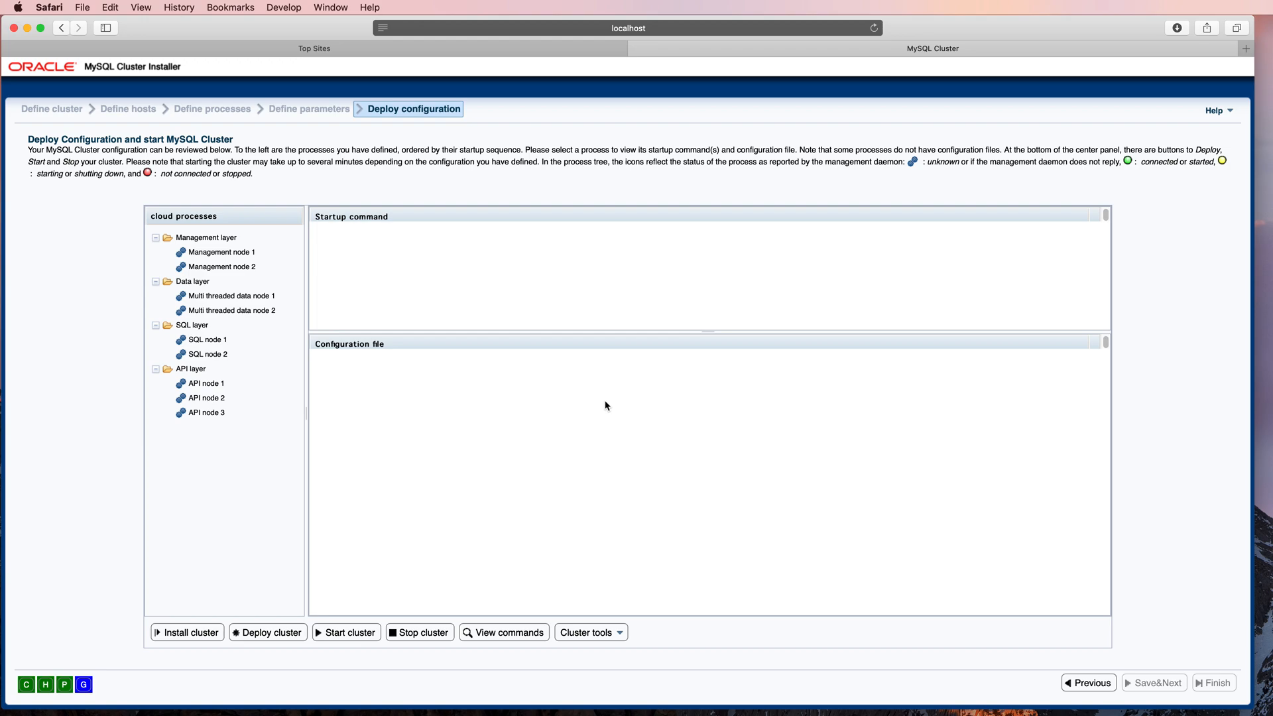
pyautogui.click(350, 633)
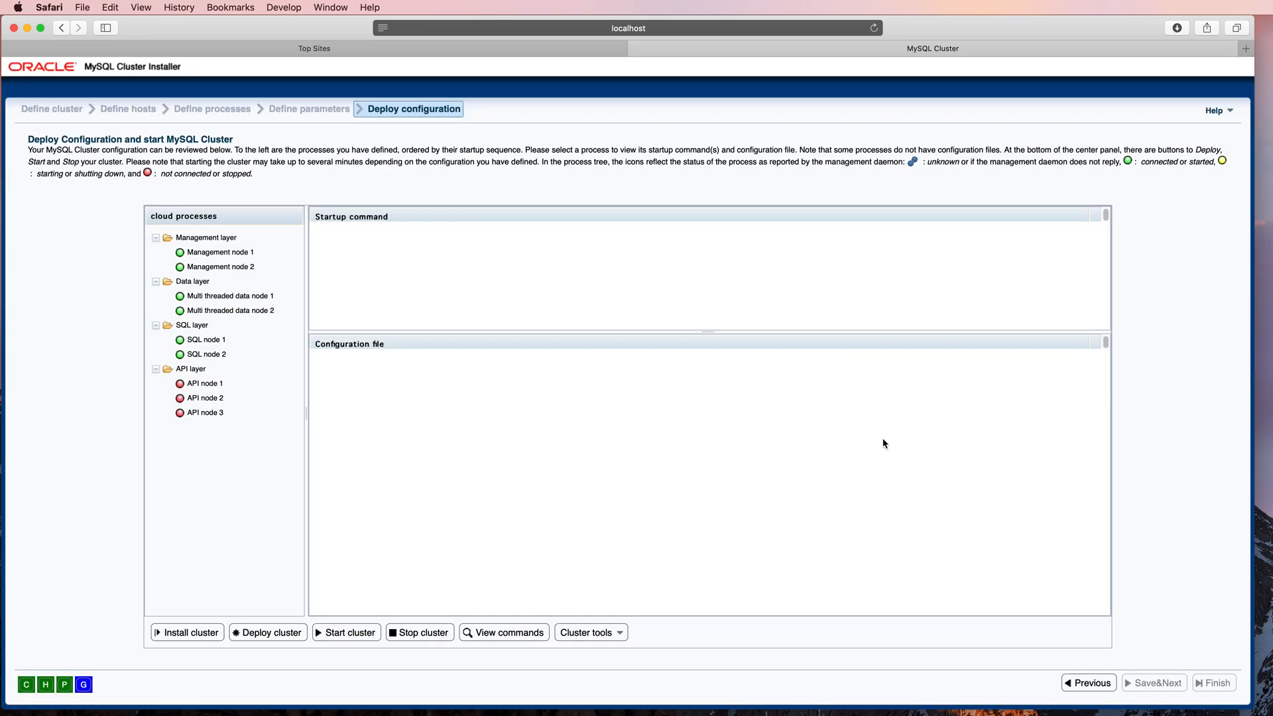
# Step: Review the log of commands executed on the cluster hosts and close it
pyautogui.click(504, 633)
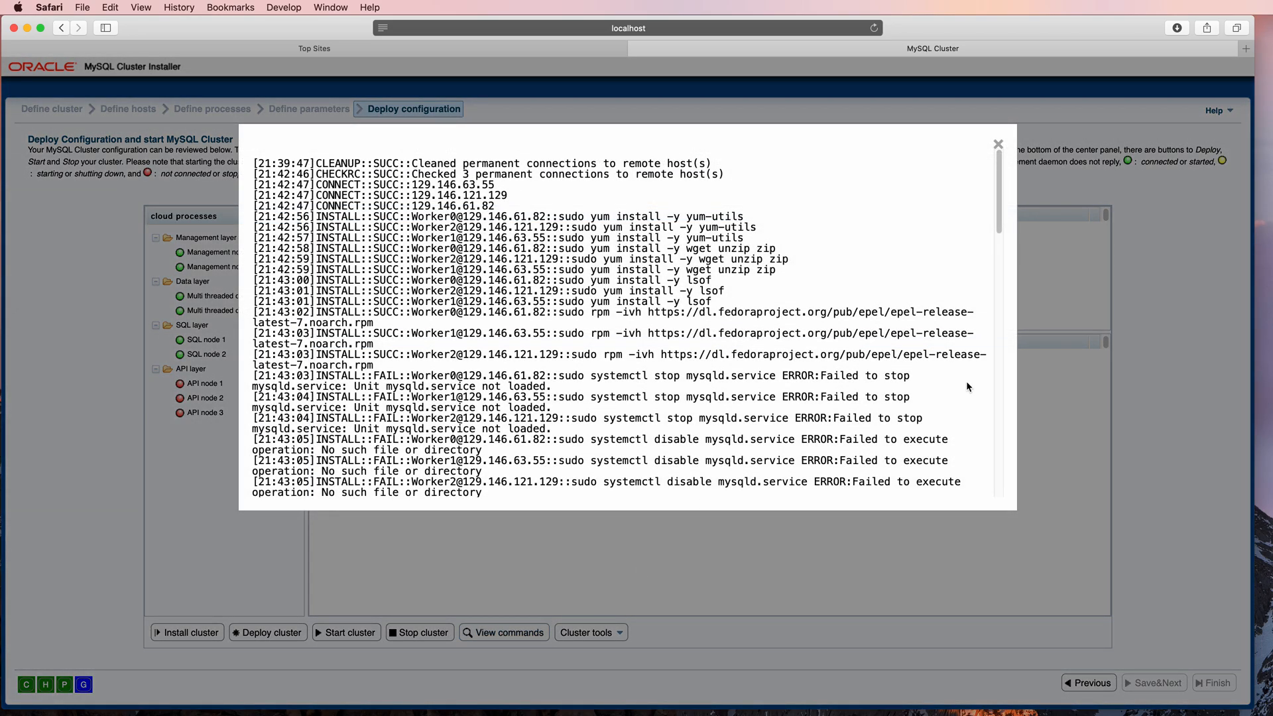
pyautogui.moveTo(999, 219)
pyautogui.mouseDown()
pyautogui.moveTo(1038, 499)
pyautogui.moveTo(1005, 242)
pyautogui.mouseUp()
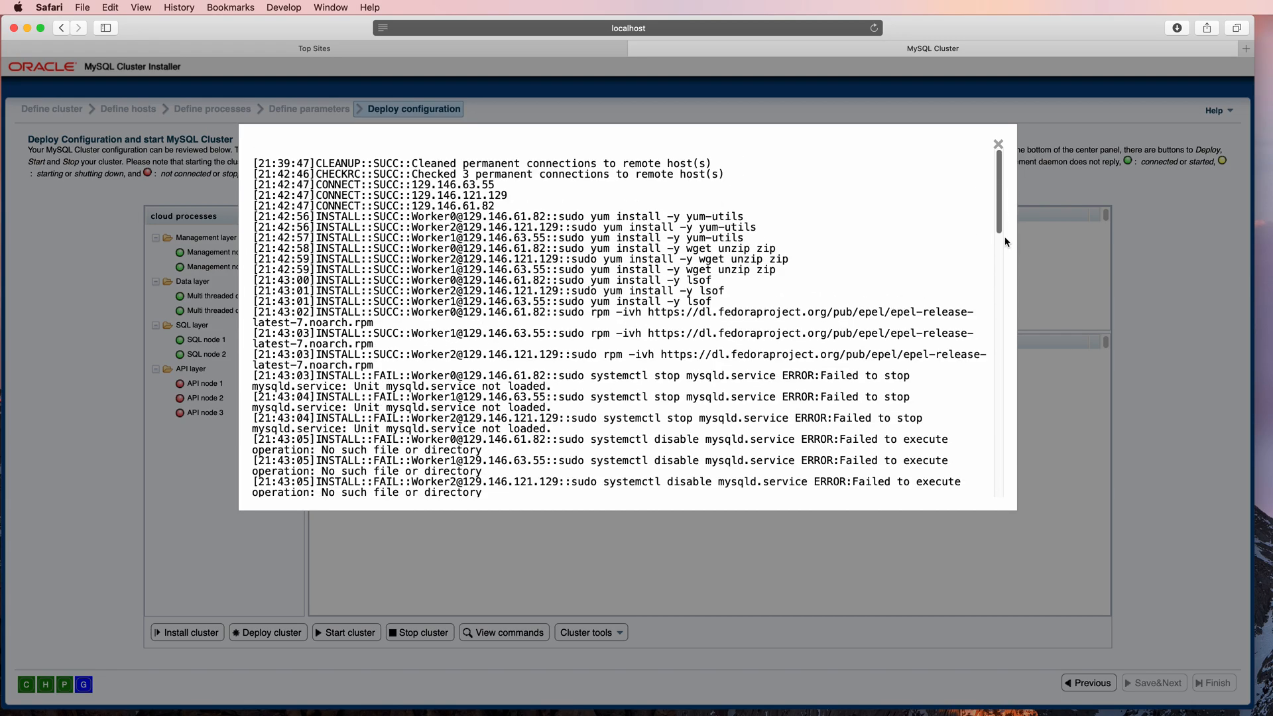
pyautogui.click(781, 560)
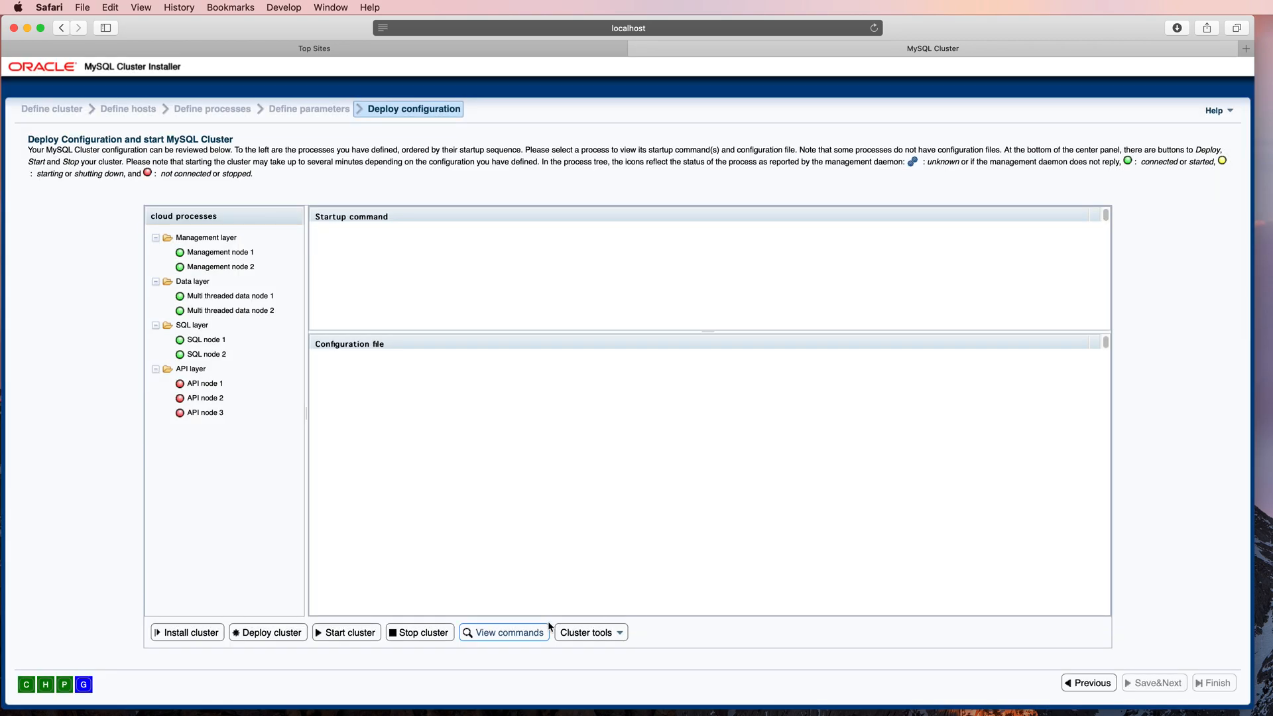
# Step: Fetch the cluster's log files from the remote hosts and dismiss the resulting message
pyautogui.click(574, 635)
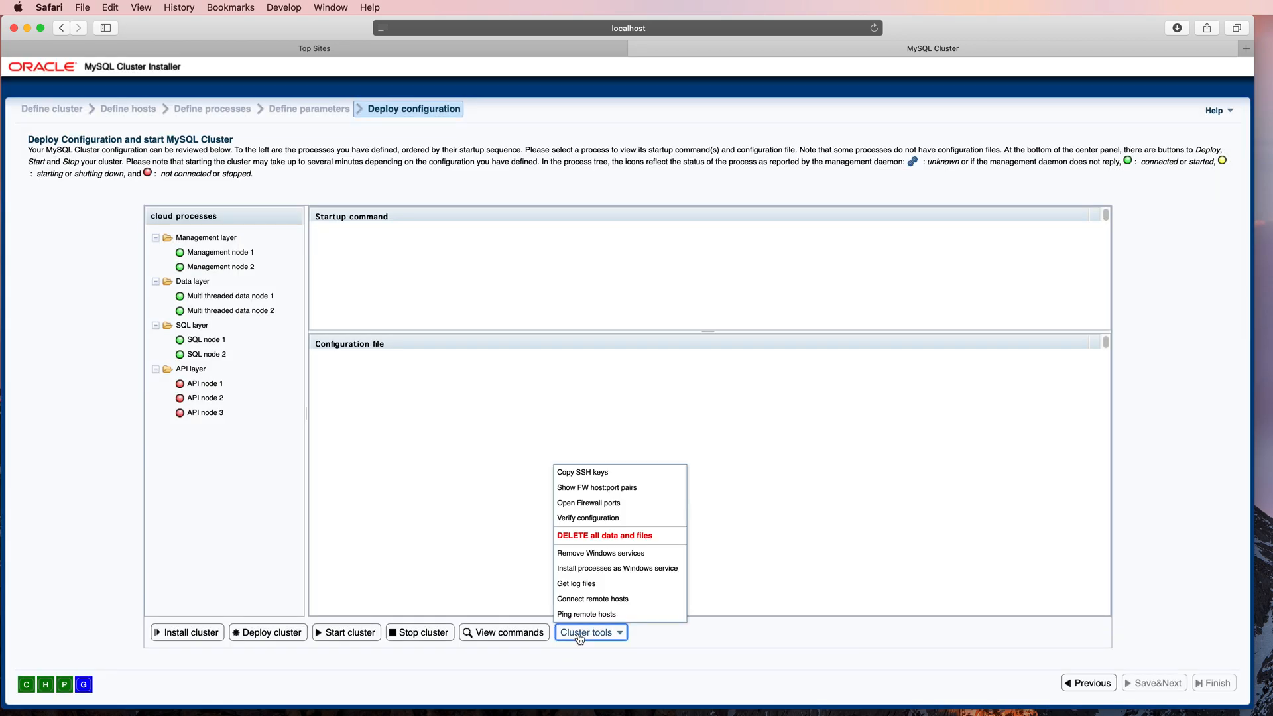
pyautogui.click(603, 584)
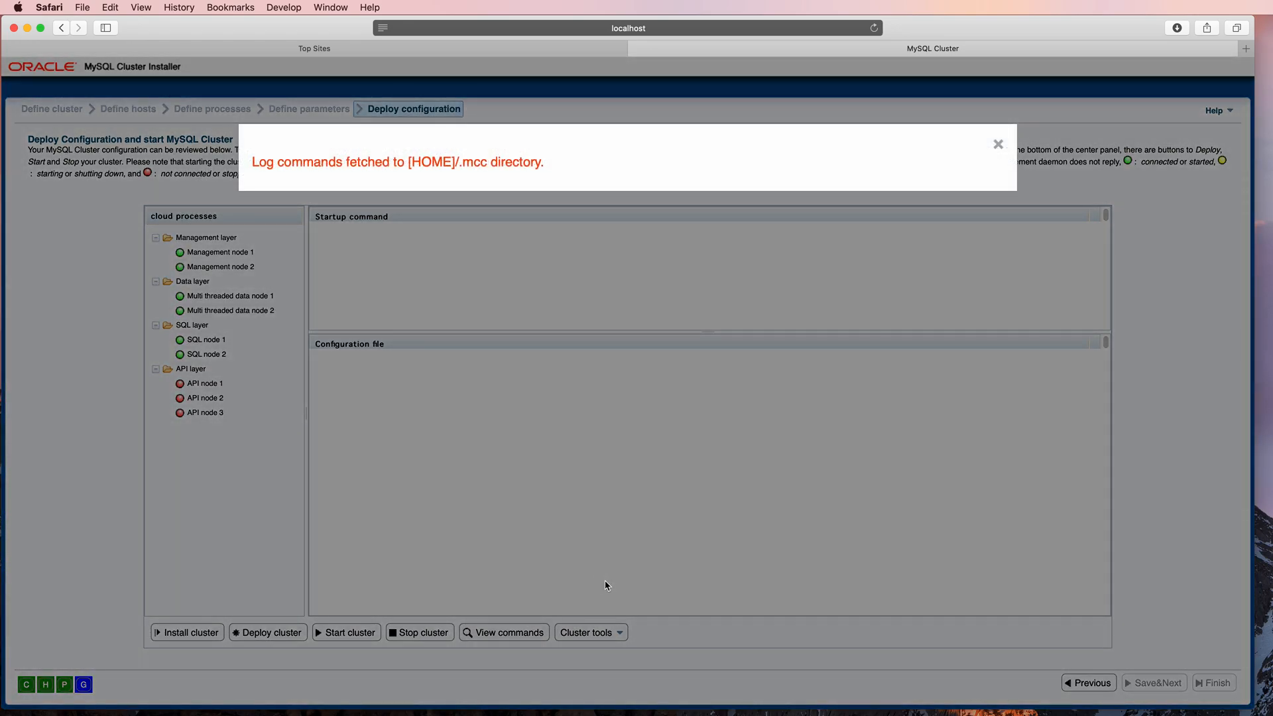
pyautogui.click(997, 144)
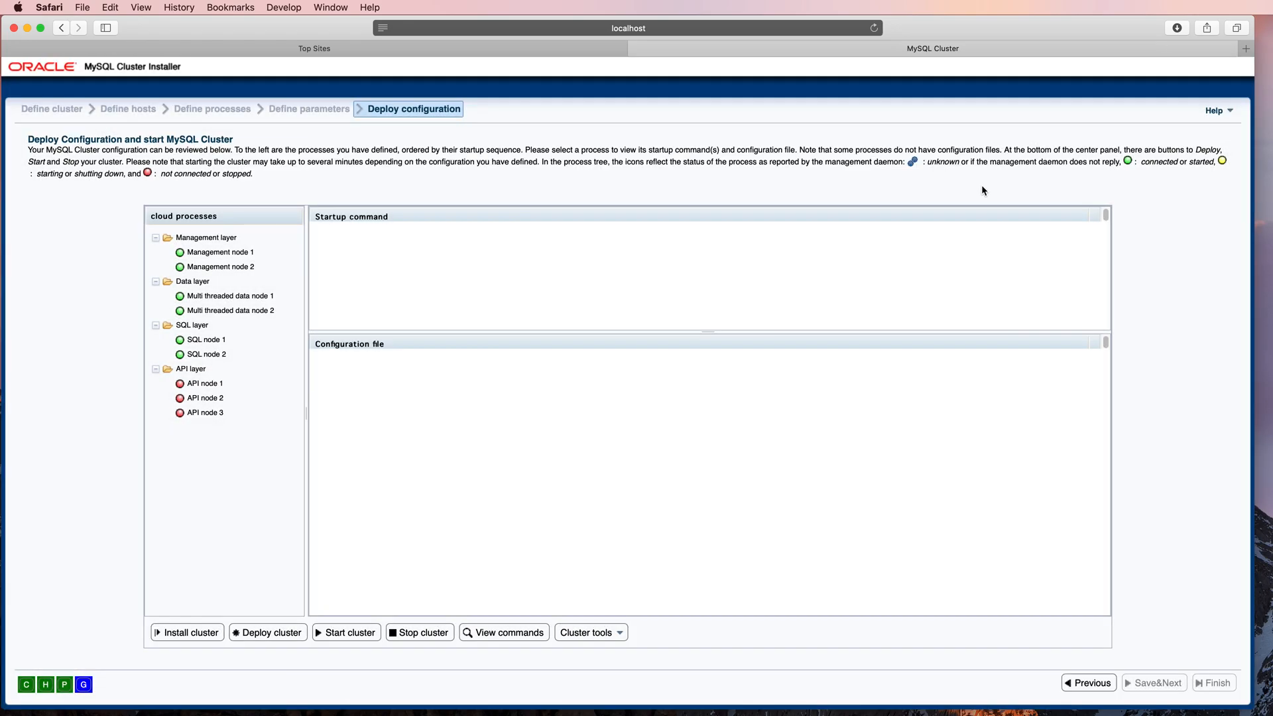